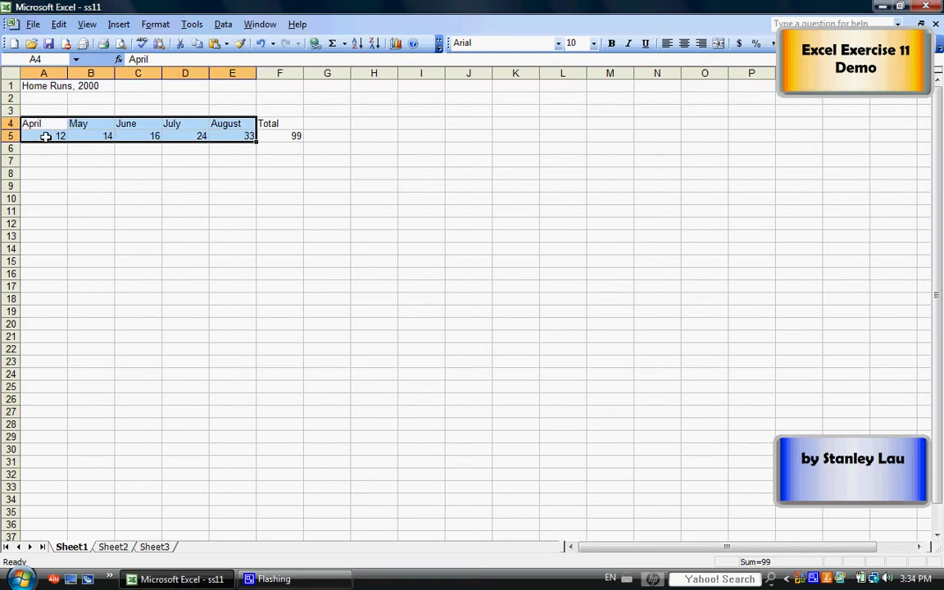
Select the April–August month labels and home-run counts in A4:E5.
click(196, 174)
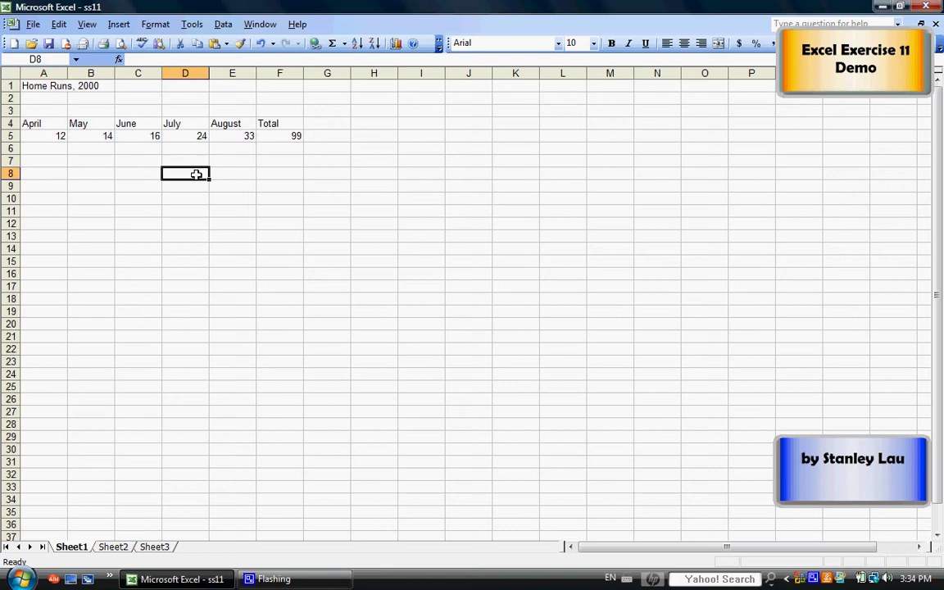
click(36, 124)
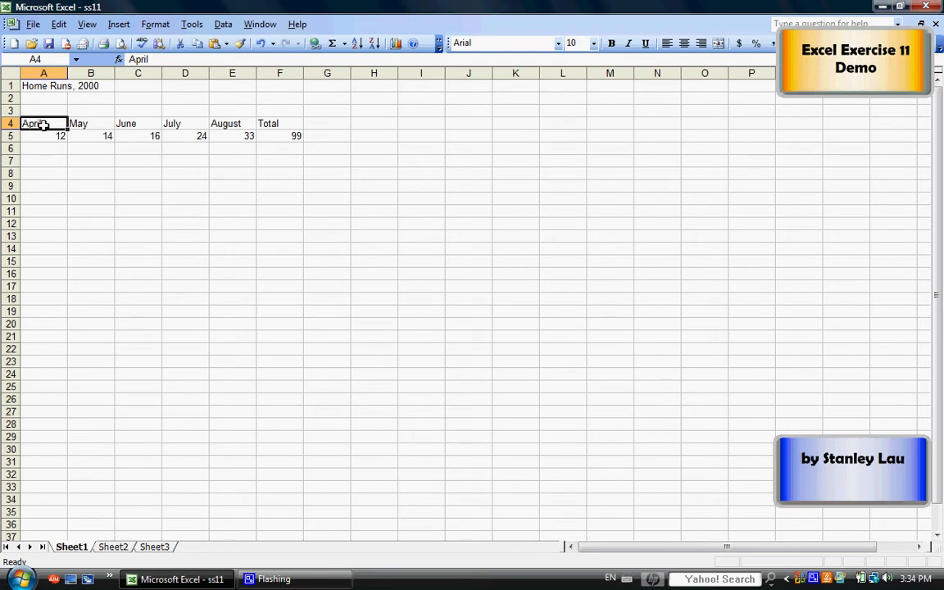
drag(46, 122, 226, 131)
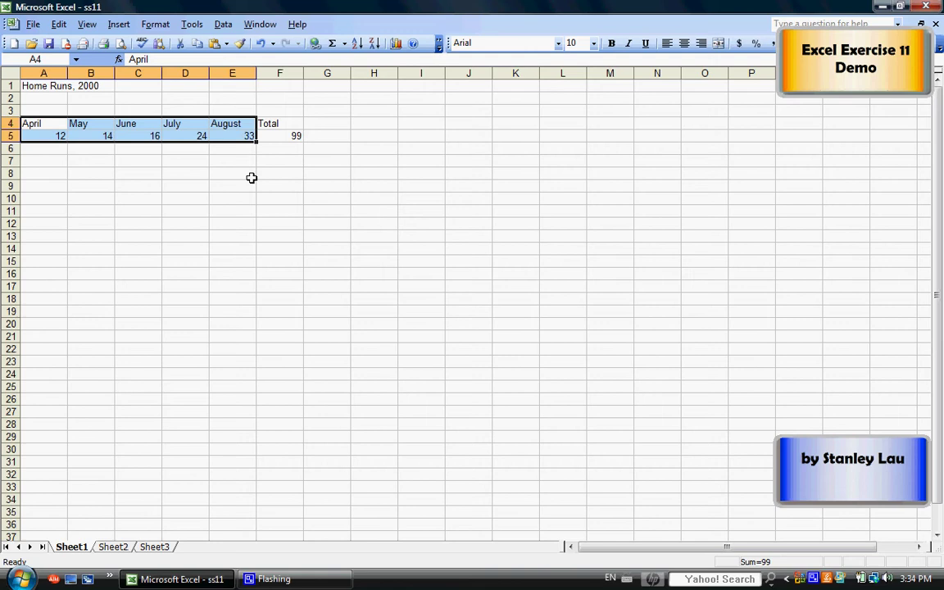
Start the Chart Wizard for the selected data via the Insert menu.
click(119, 23)
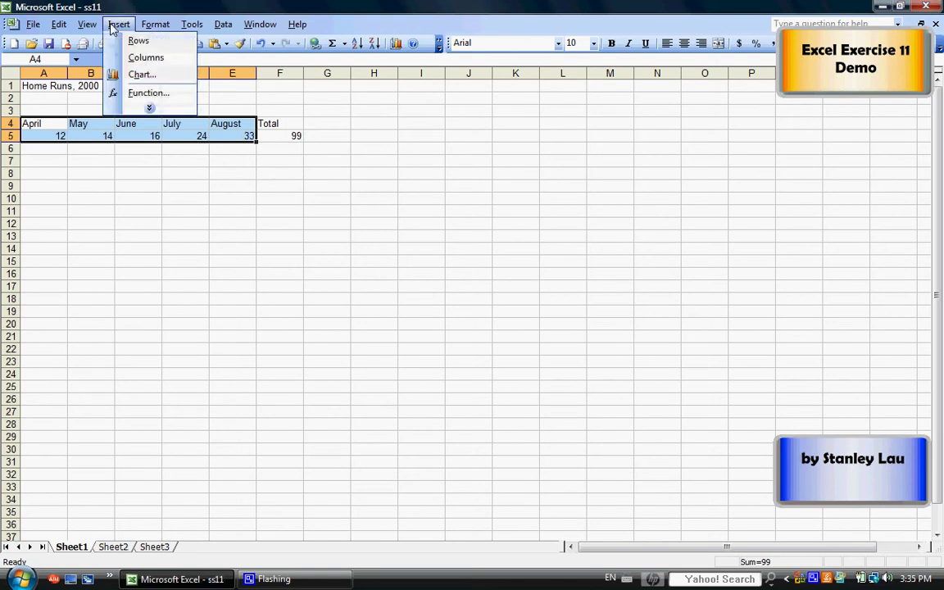
click(138, 74)
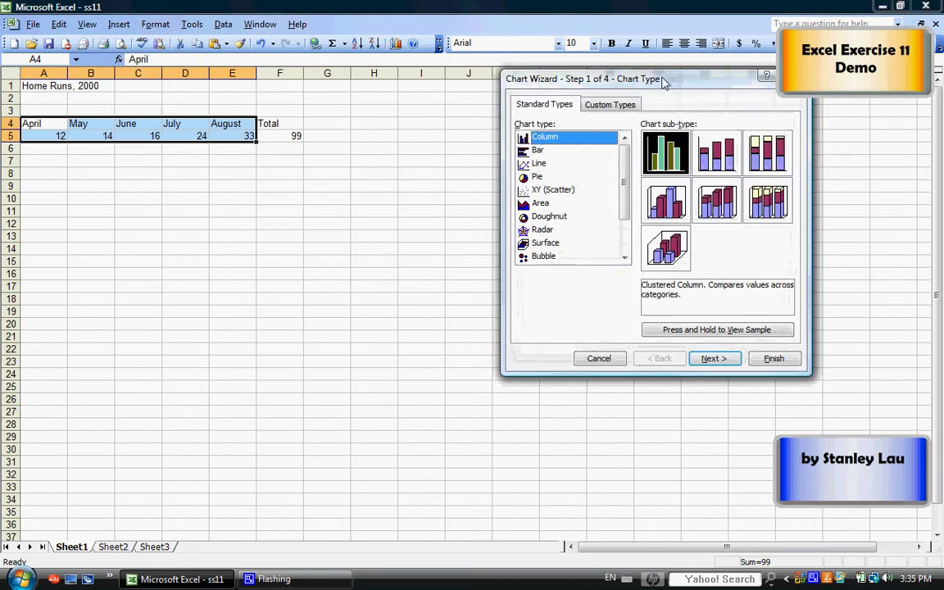
drag(674, 81, 438, 192)
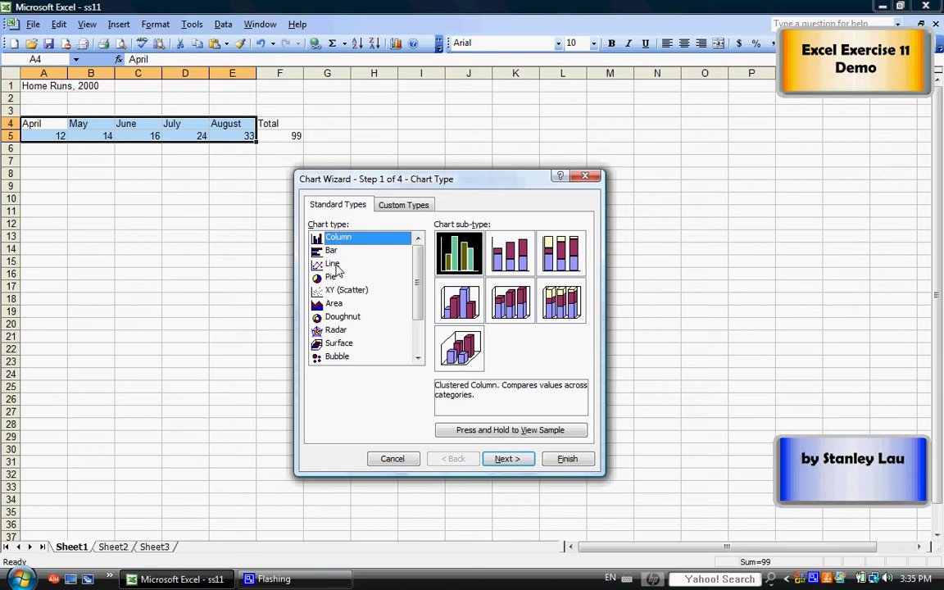
Preview Line, Pie, Cylinder and Cone types, then pick clustered Column and continue.
click(332, 264)
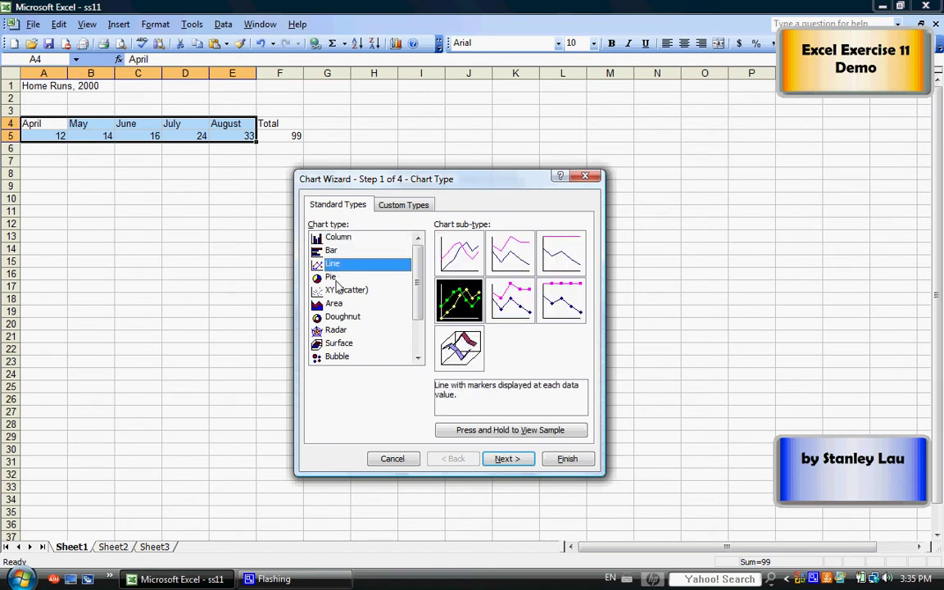
click(332, 279)
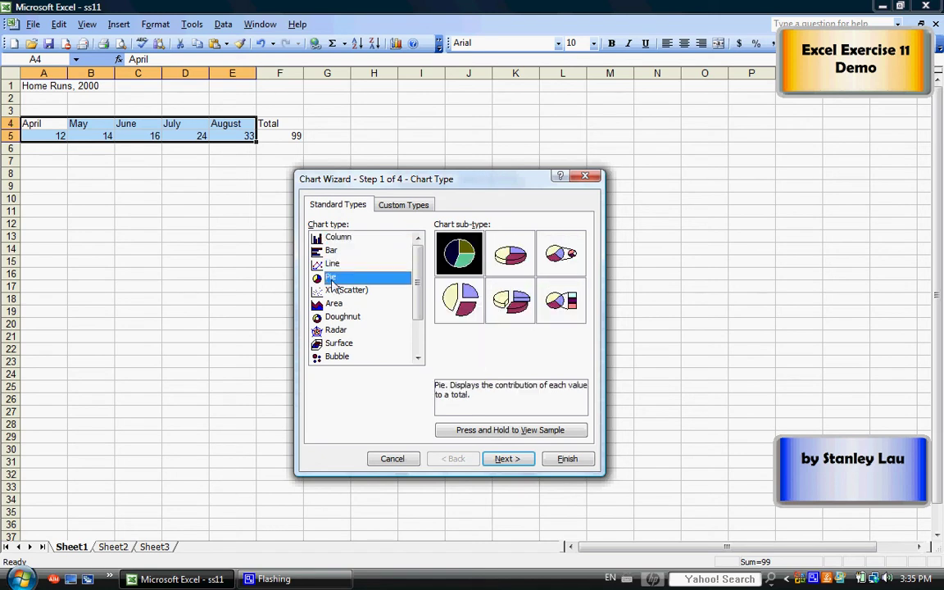
click(418, 351)
click(340, 331)
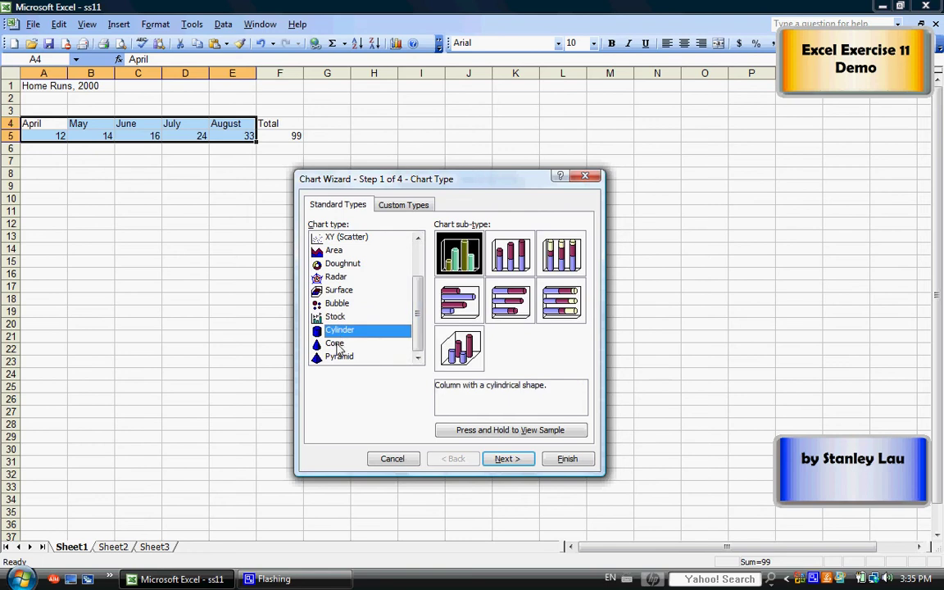
click(335, 343)
click(418, 253)
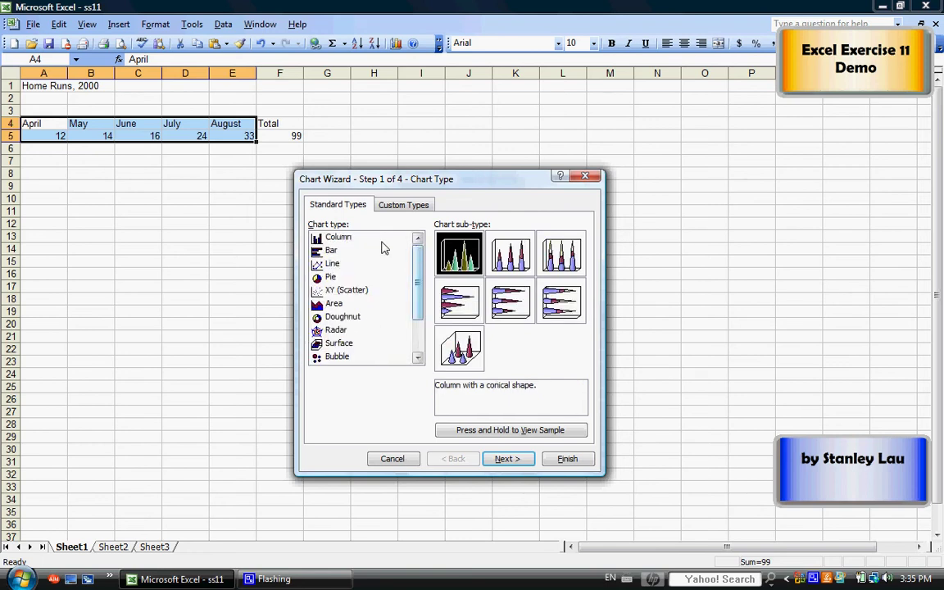
click(334, 239)
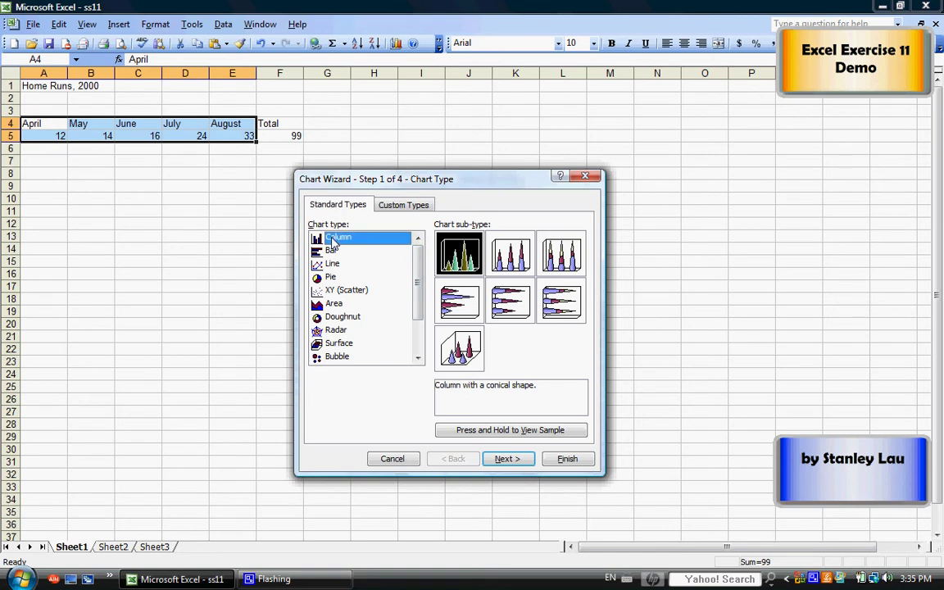
click(506, 461)
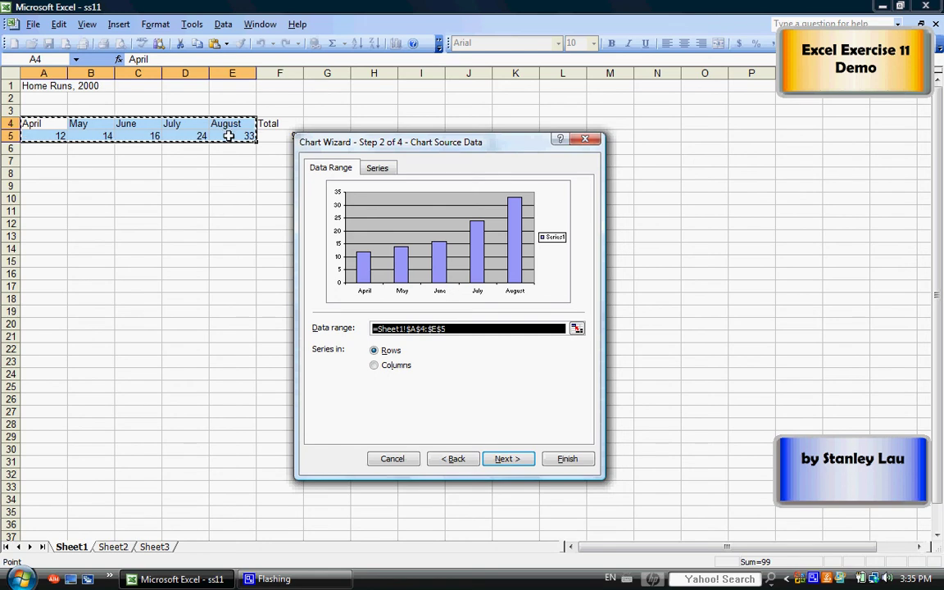
Enter 'Homers' as the series name on the Series tab.
click(378, 169)
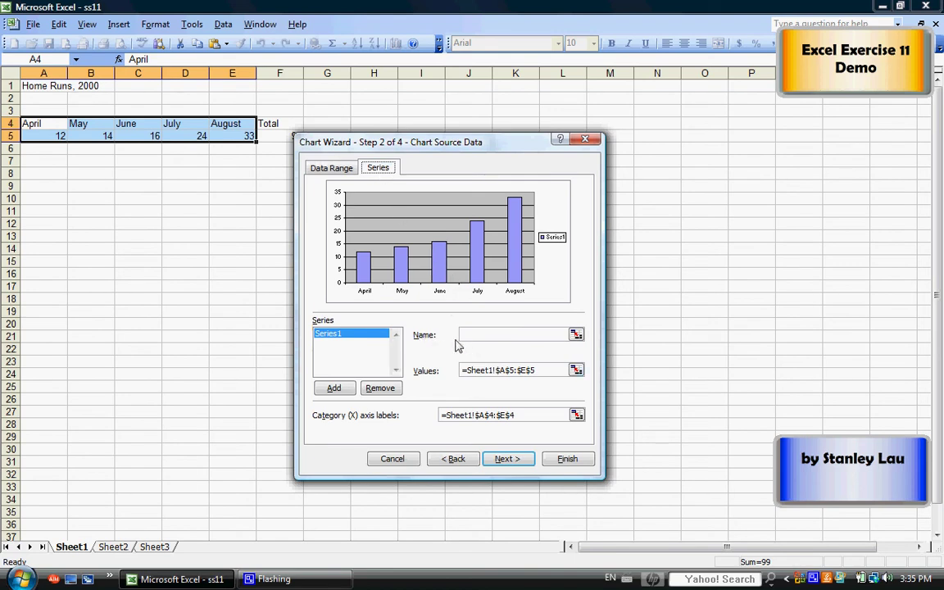
click(512, 336)
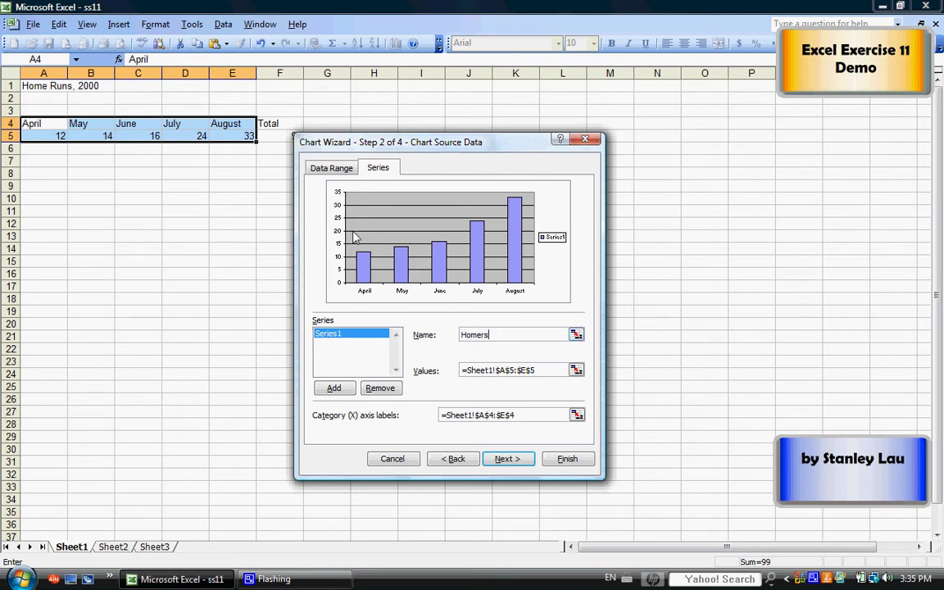
Title the chart 'Home Runs Hit, 2000', X axis 'Months', Y axis 'Number of Home Runs'.
click(508, 458)
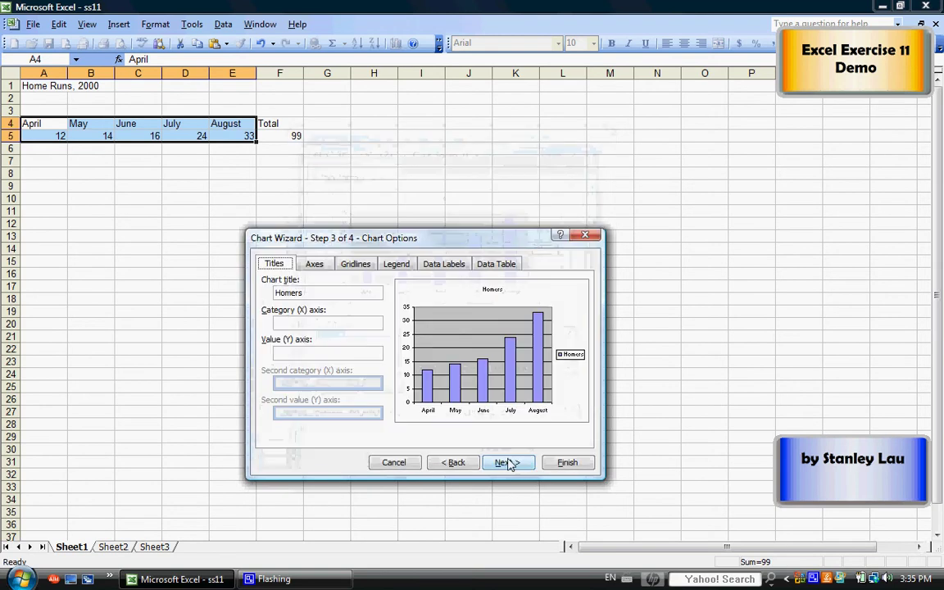
drag(447, 238, 512, 157)
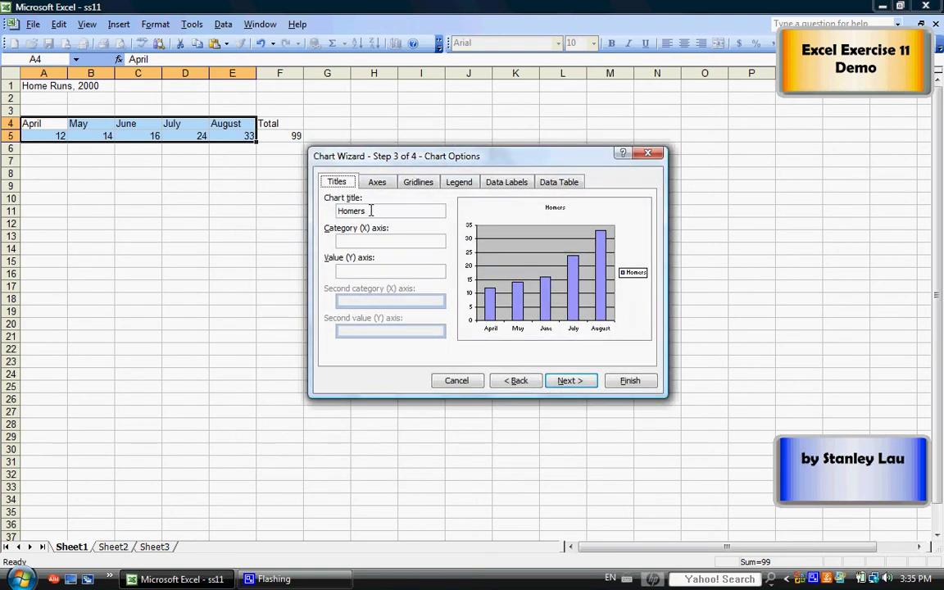
drag(337, 211, 450, 217)
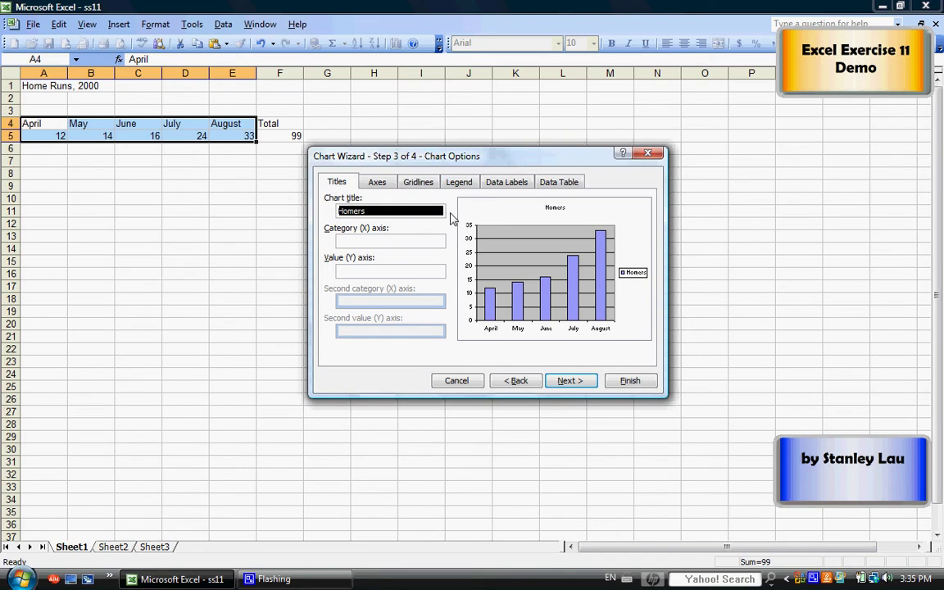
text(Hit, 2000)
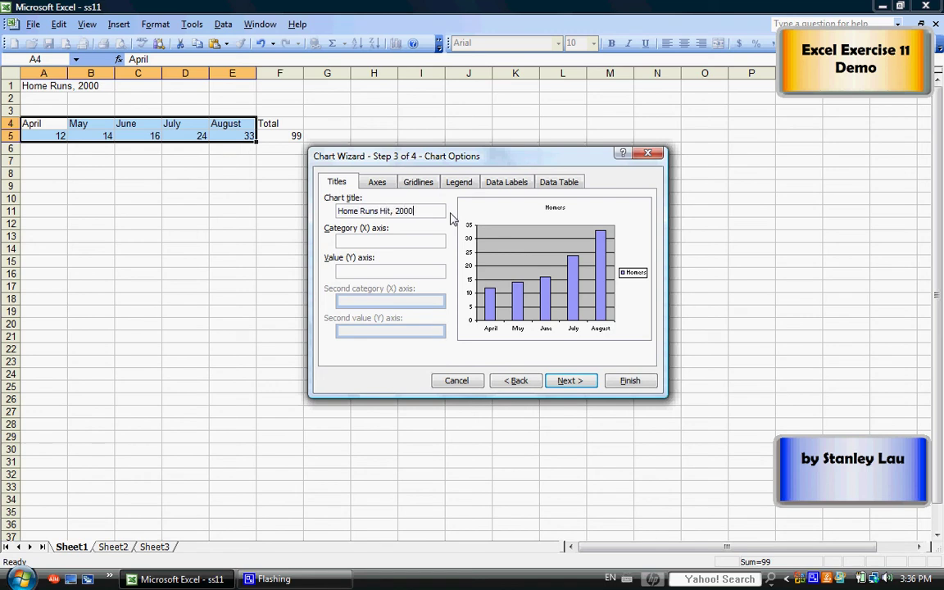
click(407, 238)
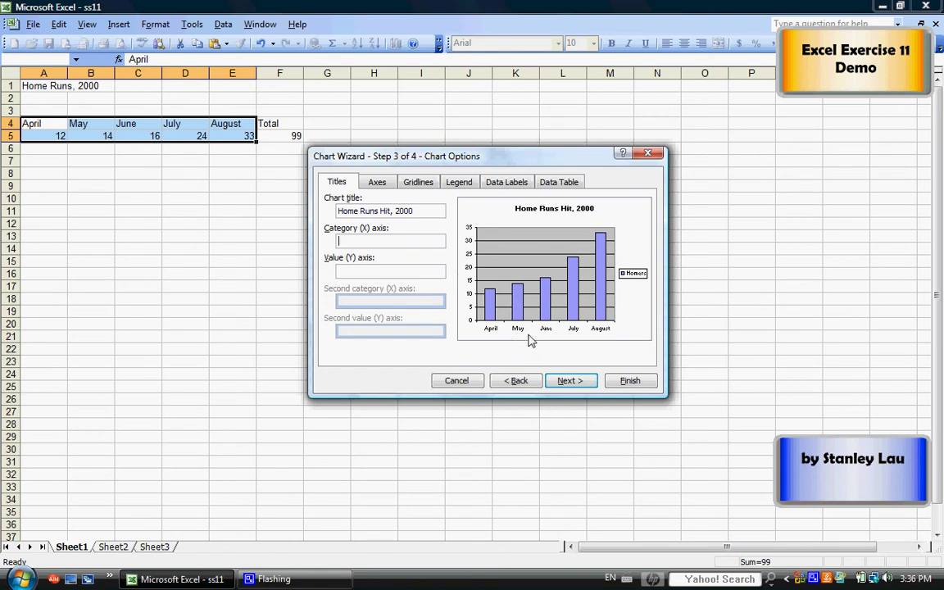
text(Months)
click(366, 271)
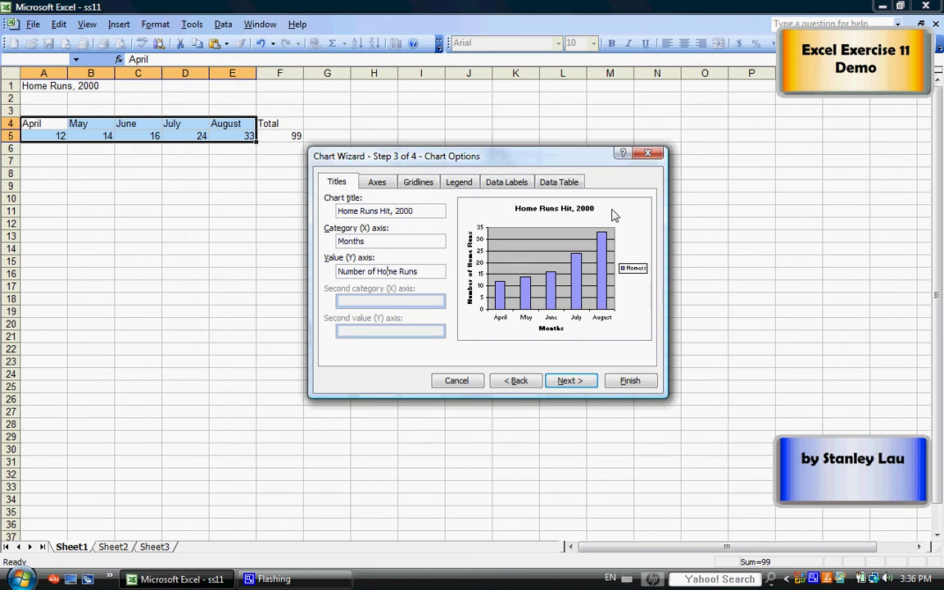
Finish the wizard with the chart placed as an object in Sheet1.
click(572, 381)
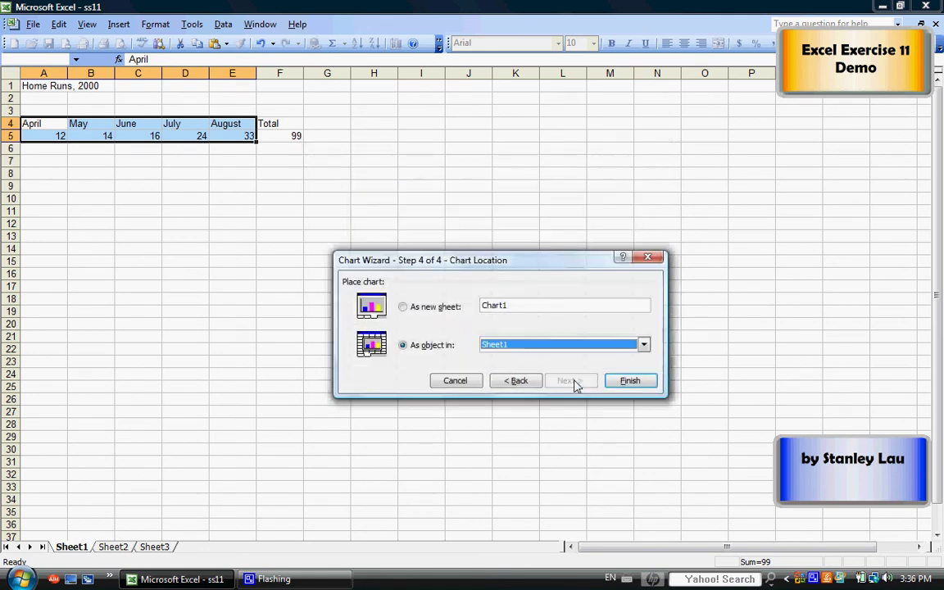
drag(517, 265, 506, 206)
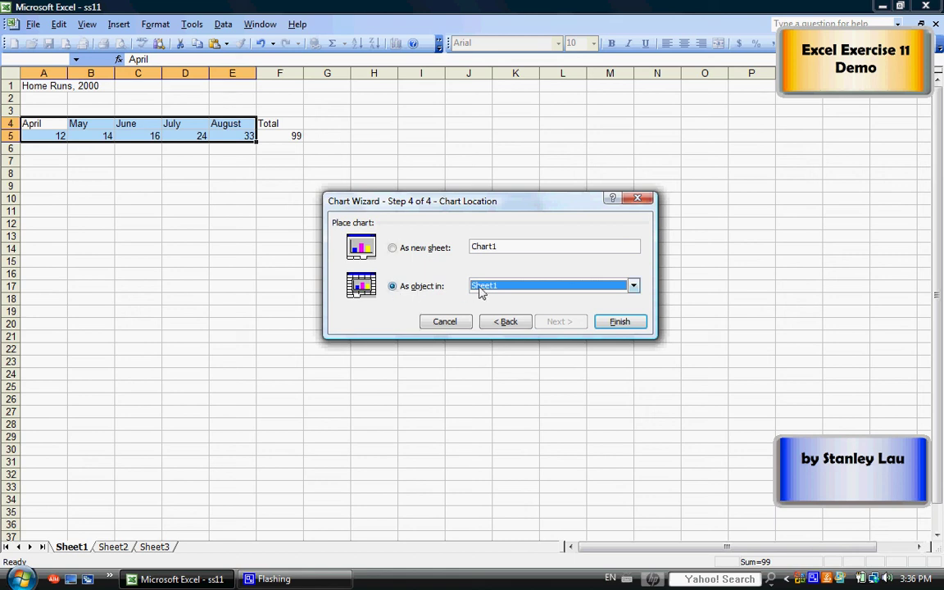
click(616, 324)
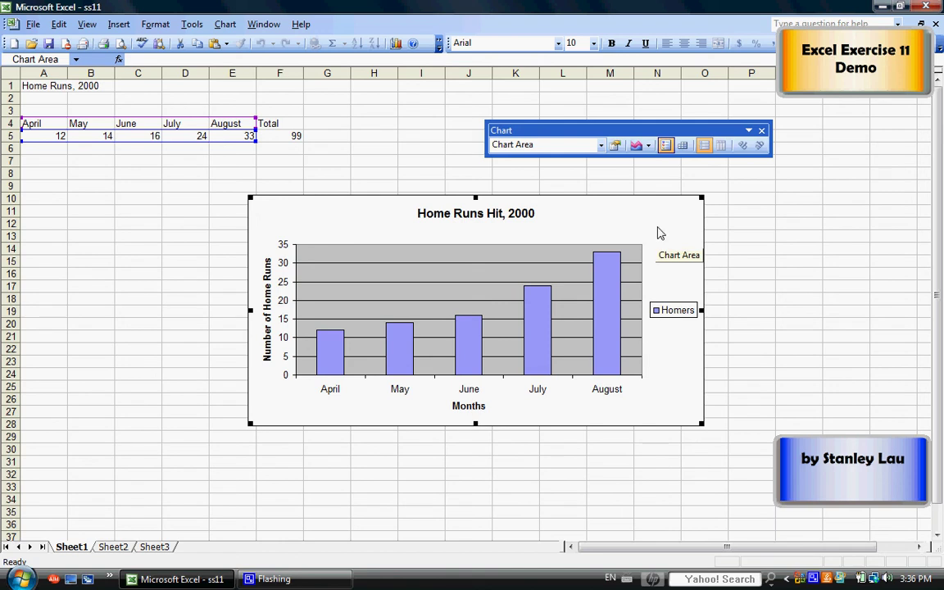
Move the chart under the data at the left and resize it to span columns A–I.
drag(661, 234, 438, 201)
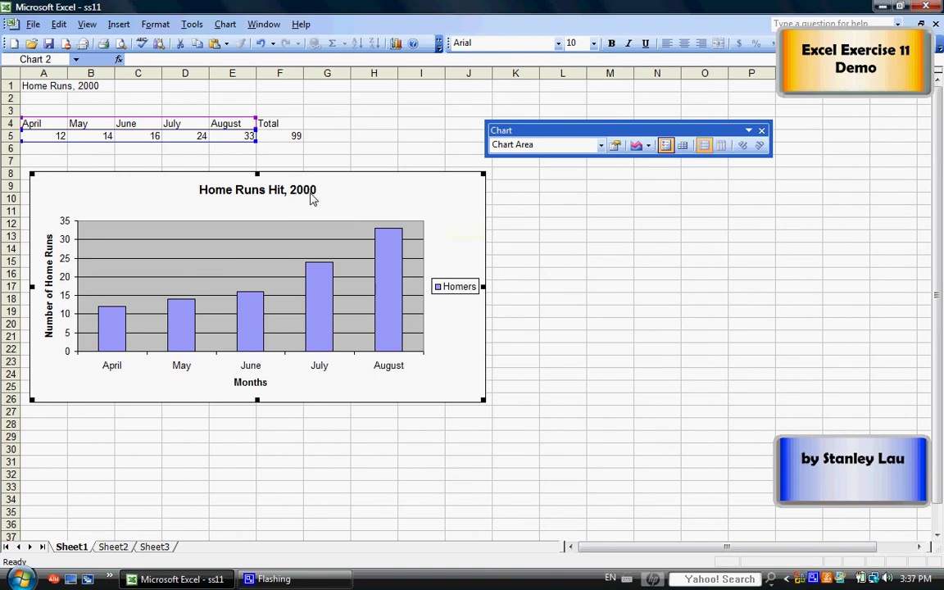
drag(366, 204, 385, 195)
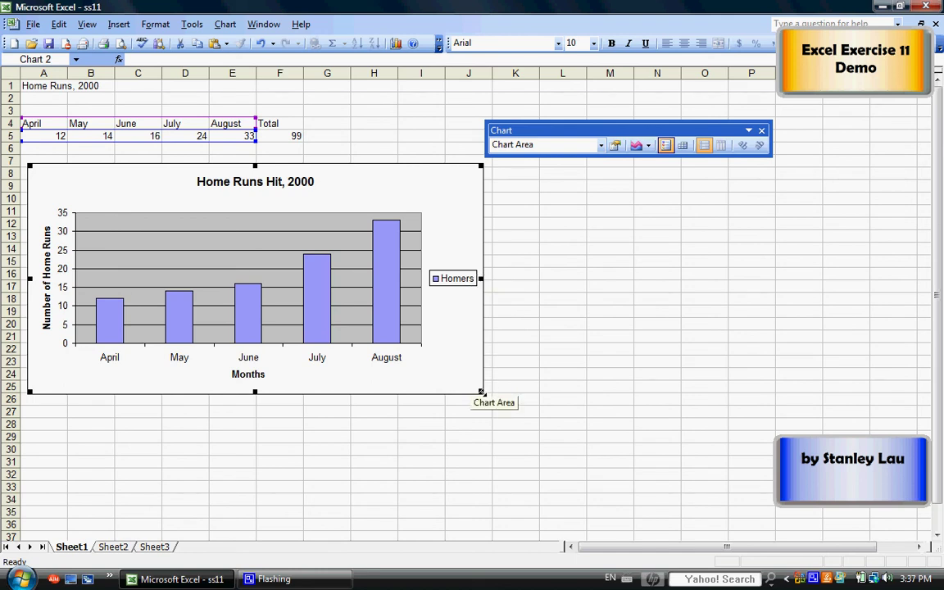
drag(482, 391, 434, 432)
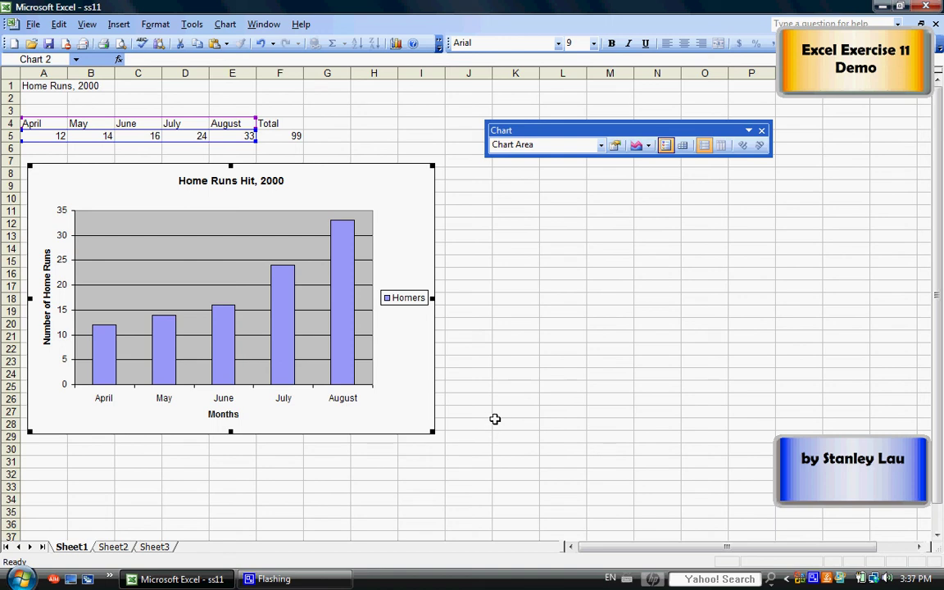
Set up Save As to Removable Disk (F:) with file name ss11.
click(35, 27)
click(54, 78)
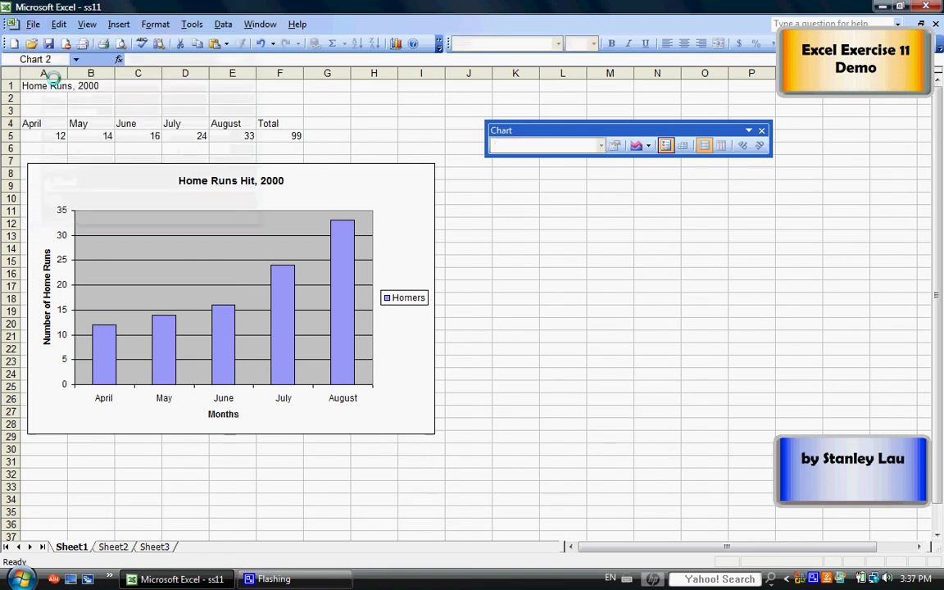
click(609, 112)
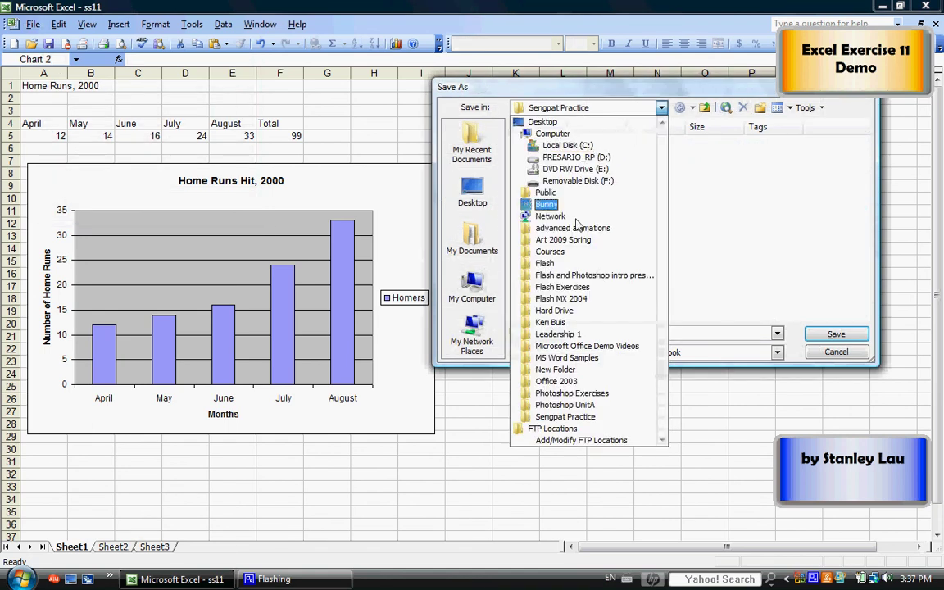
click(574, 181)
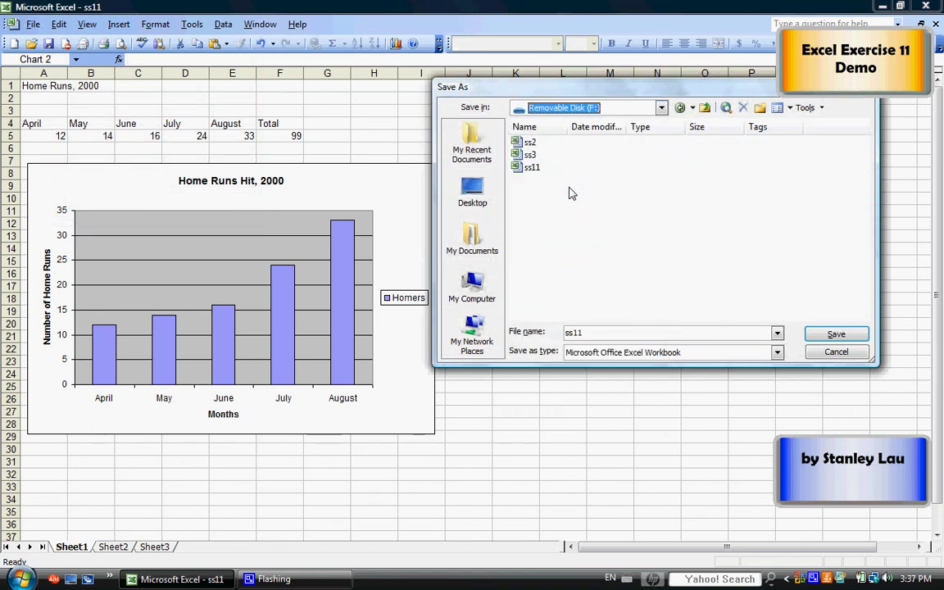
click(583, 333)
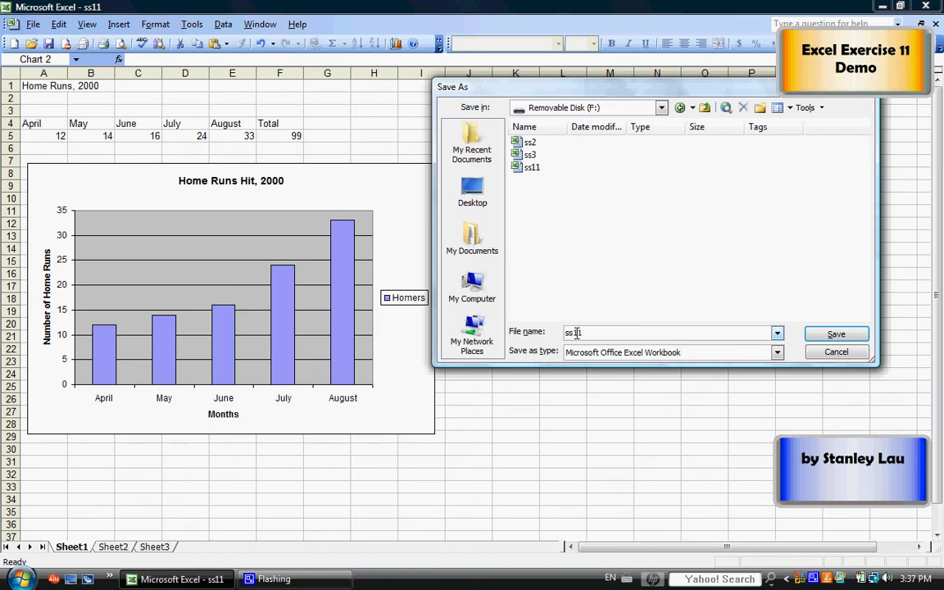